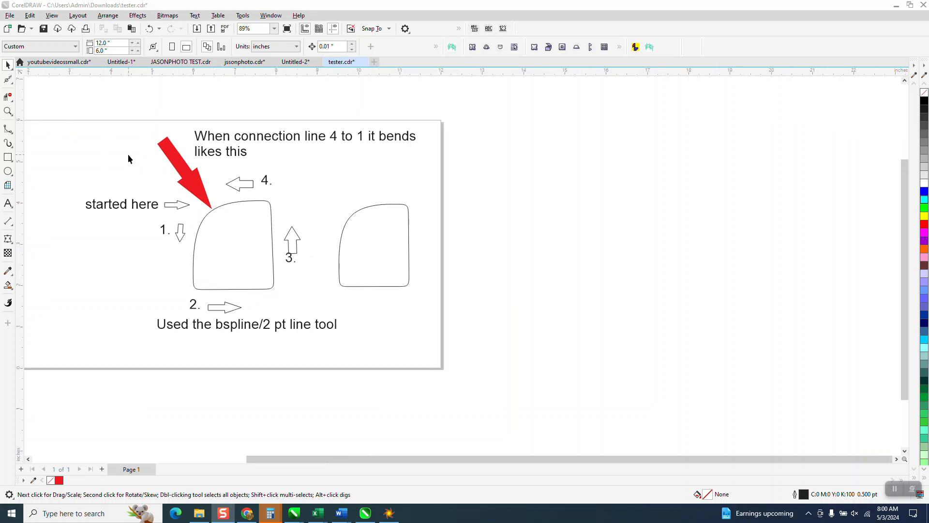
Step: Draw a rectangle in the empty area to the right of the page and delete it
click(9, 157)
drag(543, 199, 666, 300)
click(676, 293)
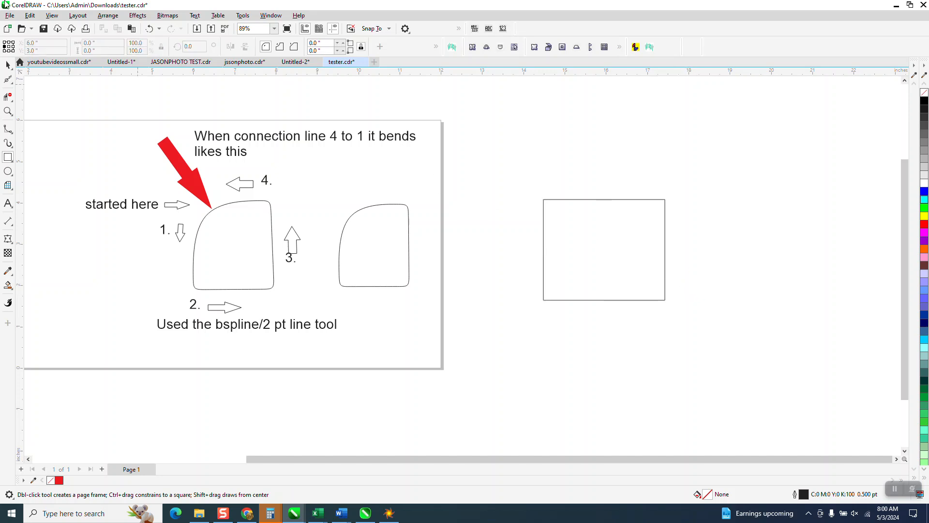
click(9, 65)
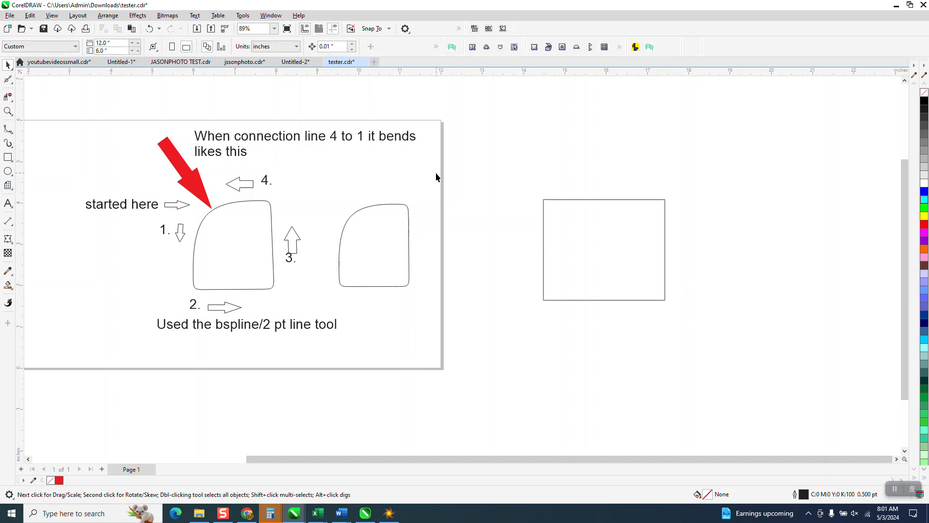
click(543, 202)
key(Delete)
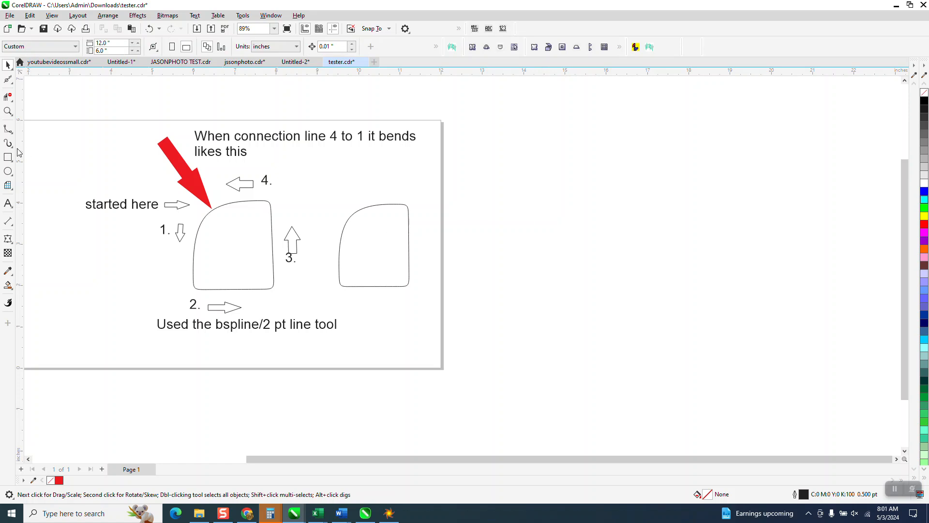
Step: Use the 2-Point Line tool to draw a slanted, nearly vertical line right of the page and try adding further segments
click(9, 131)
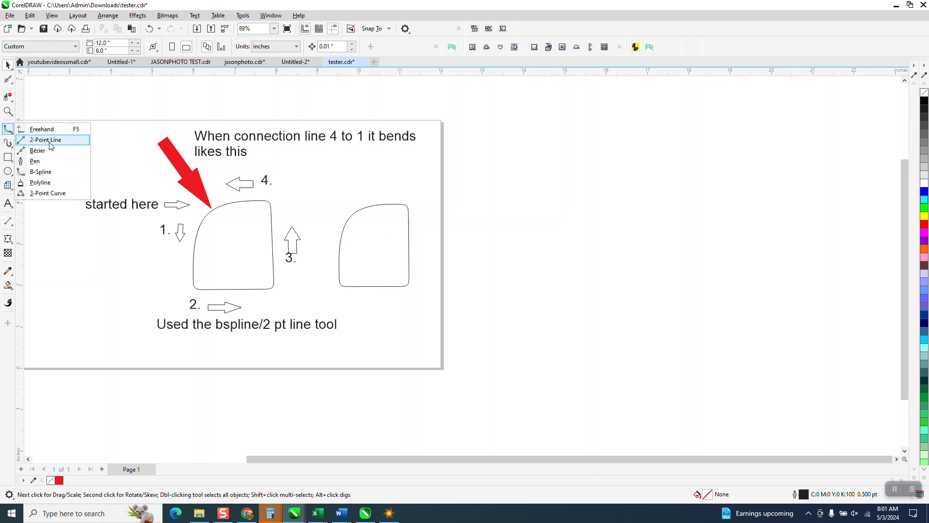
click(32, 139)
mouse_move(480, 202)
mouse_down()
mouse_move(452, 266)
mouse_move(471, 325)
mouse_up()
mouse_move(471, 326)
mouse_down()
mouse_move(574, 335)
mouse_move(584, 211)
mouse_up()
mouse_move(583, 210)
mouse_down()
mouse_move(480, 202)
mouse_move(567, 222)
mouse_move(587, 212)
mouse_up()
key(Delete)
click(586, 209)
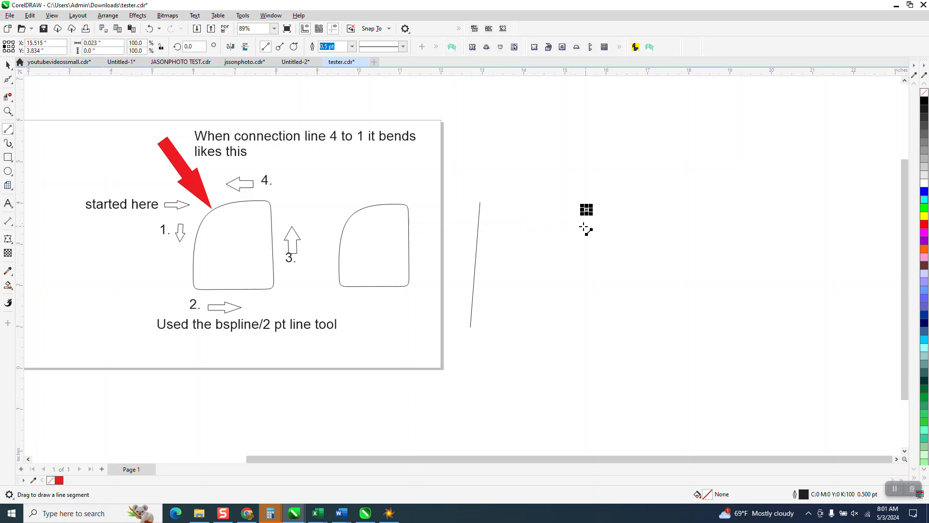
Step: Delete all the 2-point line segments beside the page
key(space)
drag(448, 161, 777, 400)
key(Delete)
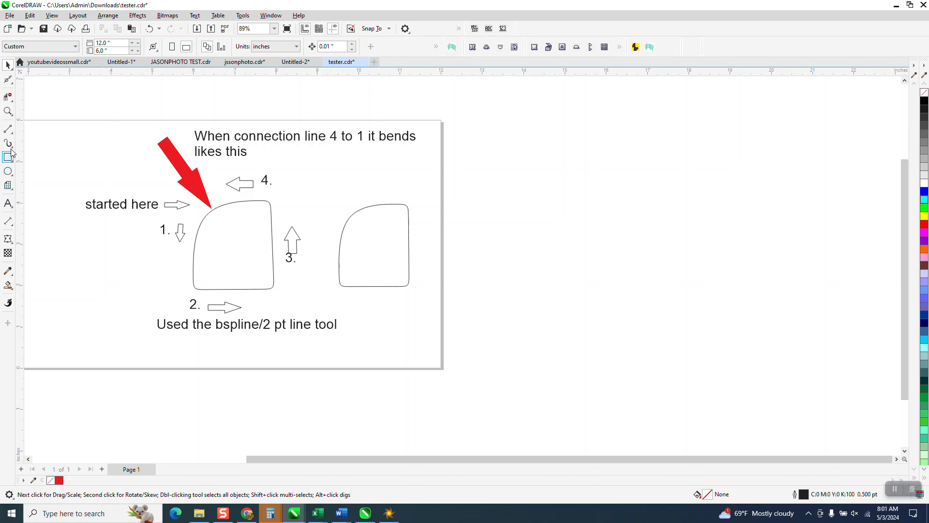
Step: Draw a closed four-sided B-spline shape right of the page, adding extra control points at the corners to keep them tight
click(9, 130)
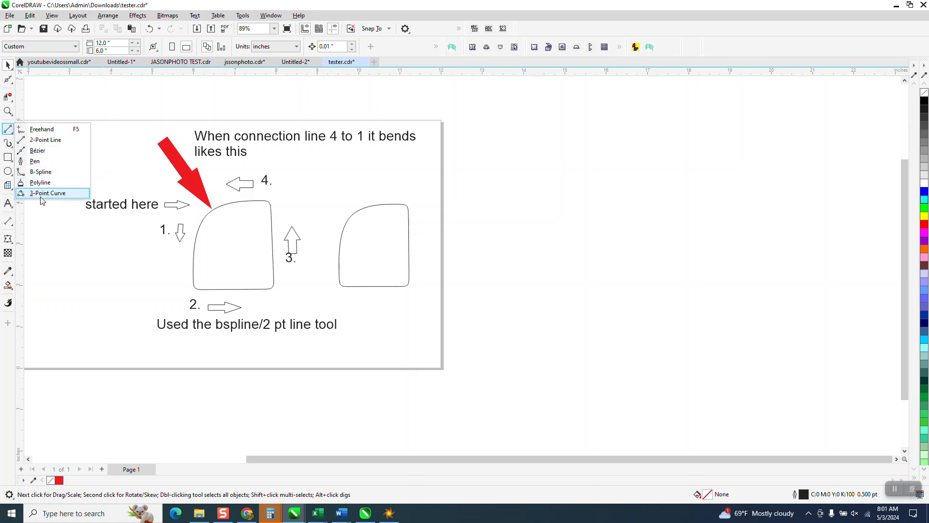
click(39, 172)
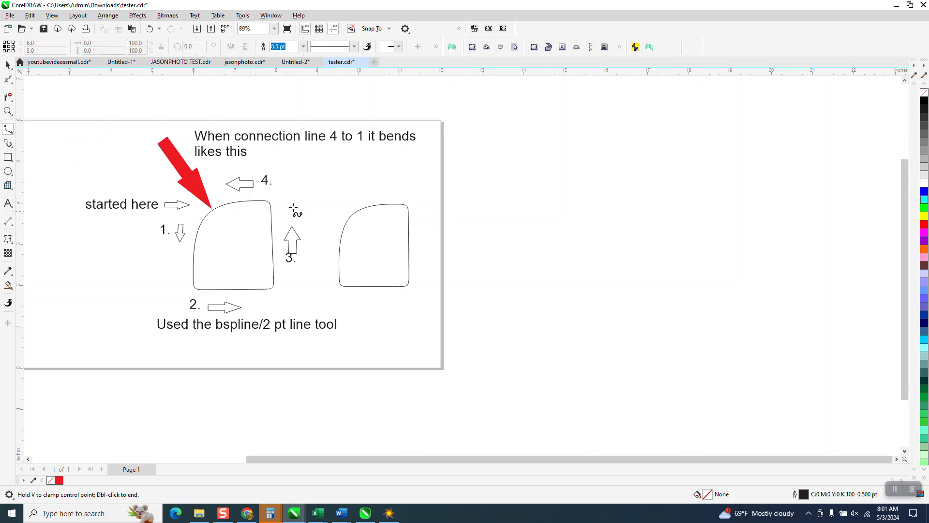
click(500, 198)
click(500, 210)
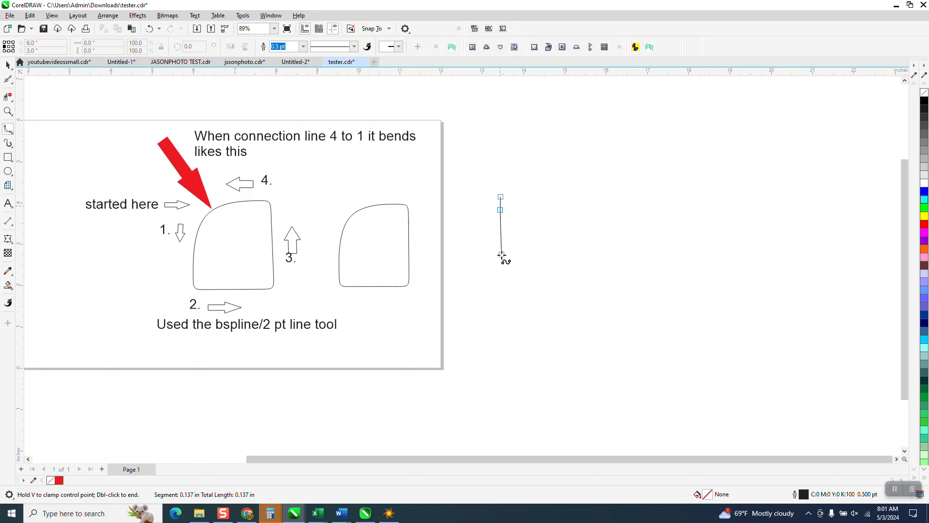
click(501, 300)
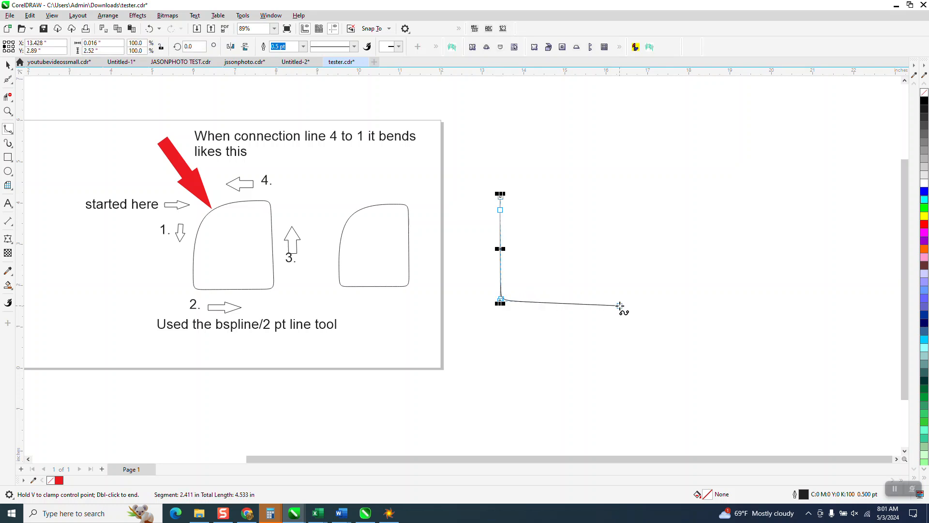
click(618, 303)
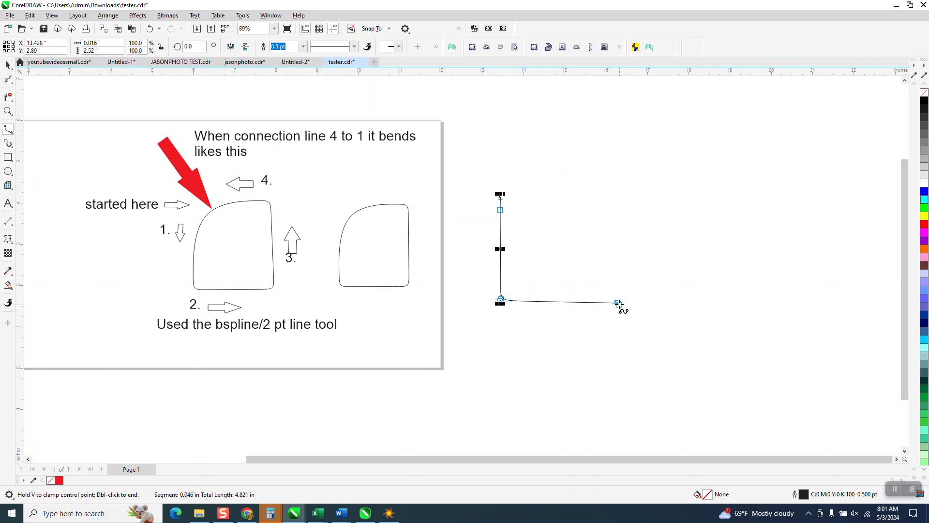
click(616, 193)
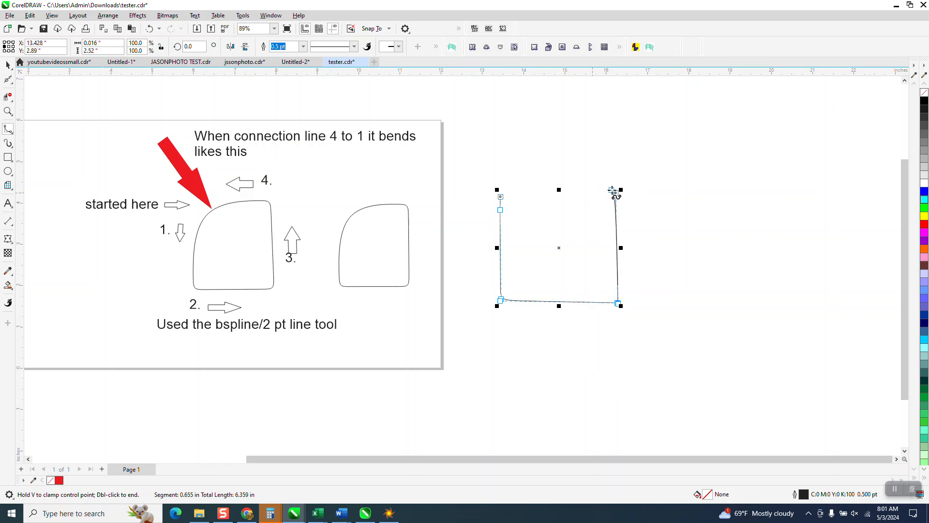
click(616, 193)
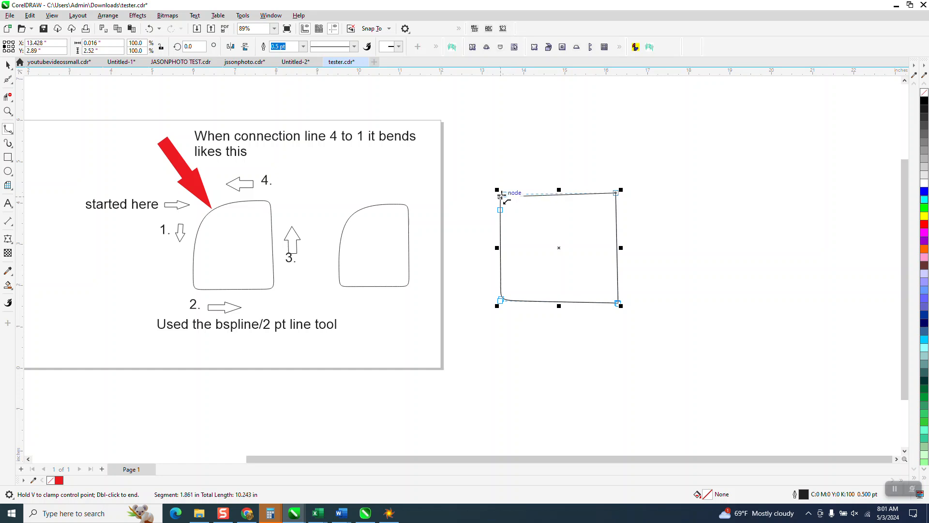
click(500, 195)
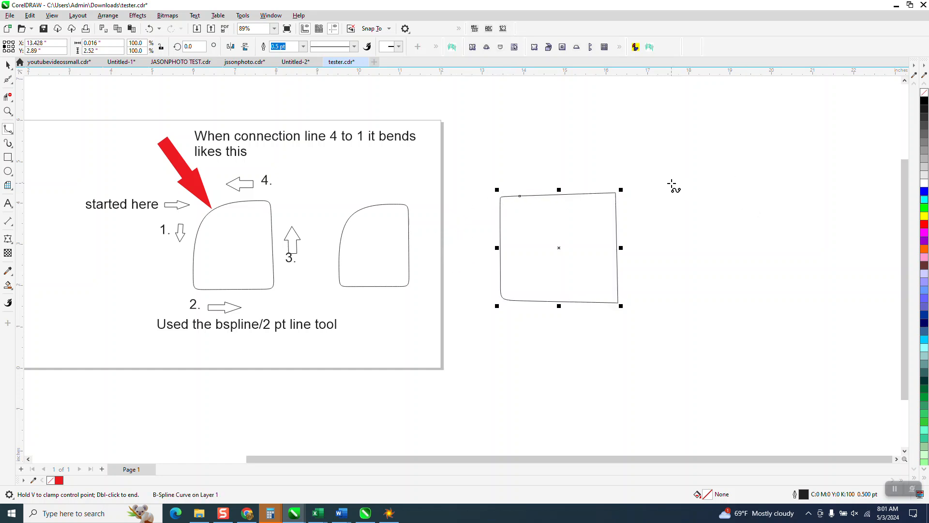
Step: Start a second B-spline beside the first, drawing its left and bottom sides with repeated control points at the lower-right corner
click(13, 133)
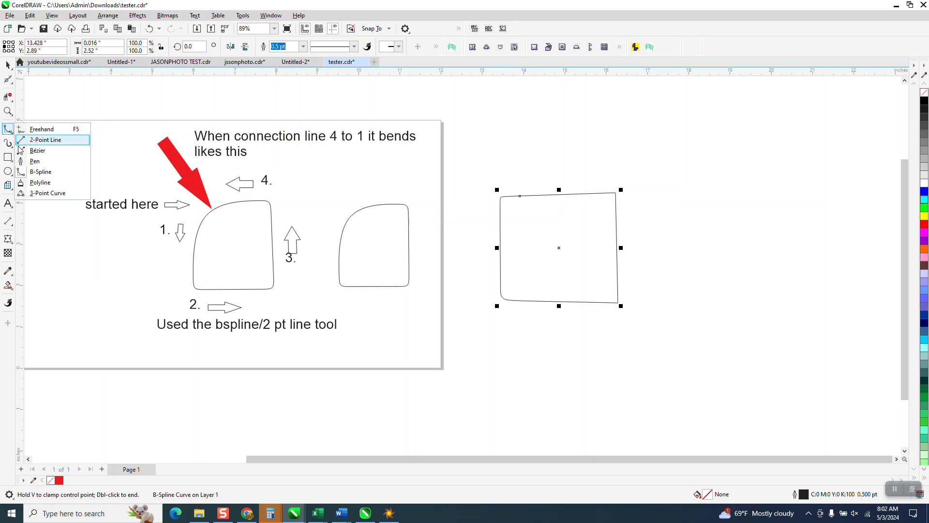
click(41, 172)
click(650, 194)
click(656, 314)
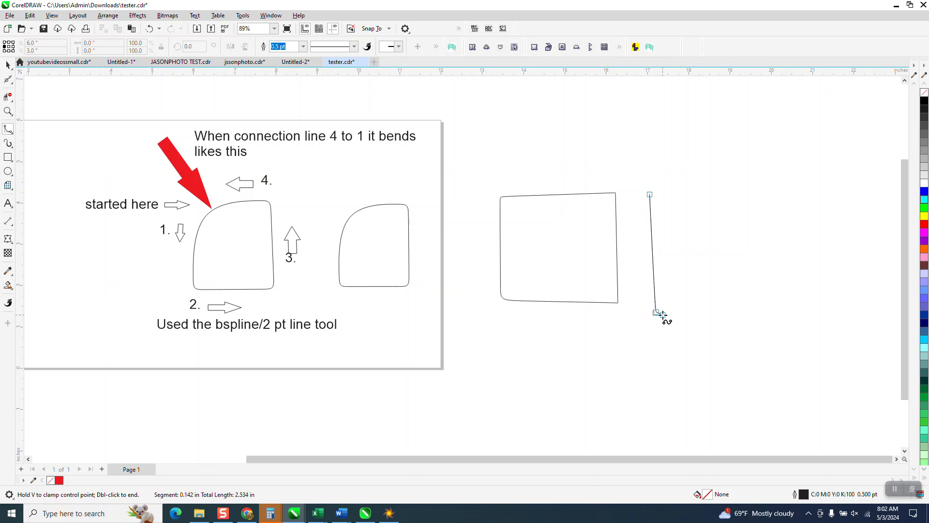
double_click(777, 313)
click(778, 313)
click(777, 313)
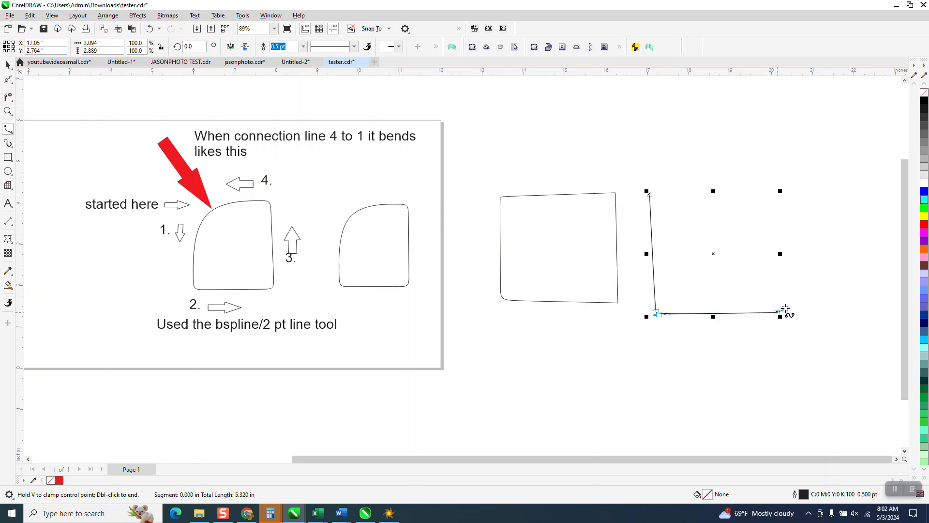
Step: Try to close the second B-spline with repeated control points at its upper-right corner and a top side back to the start
click(772, 192)
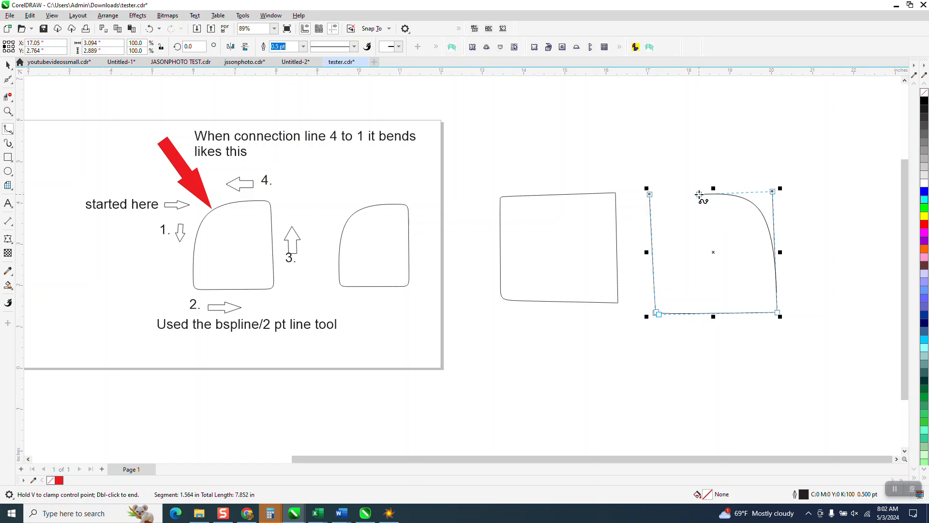
double_click(773, 192)
click(773, 192)
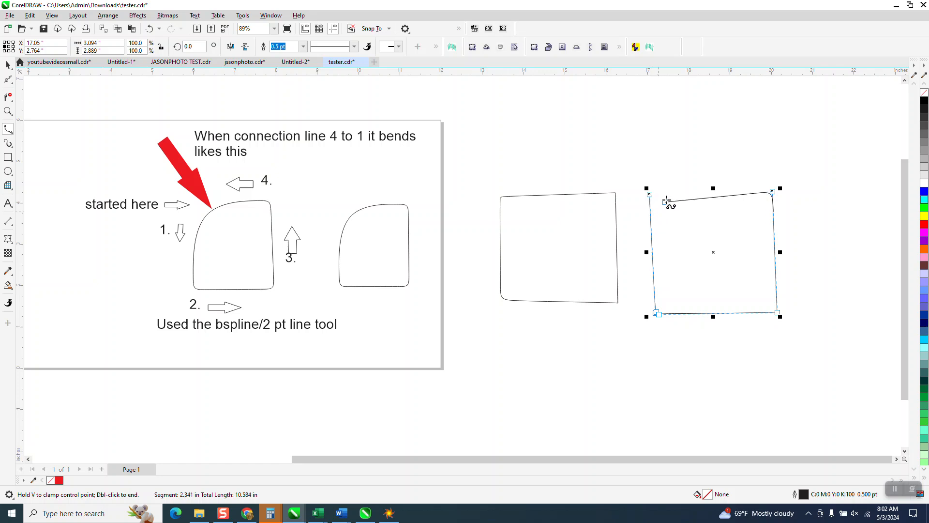
click(648, 194)
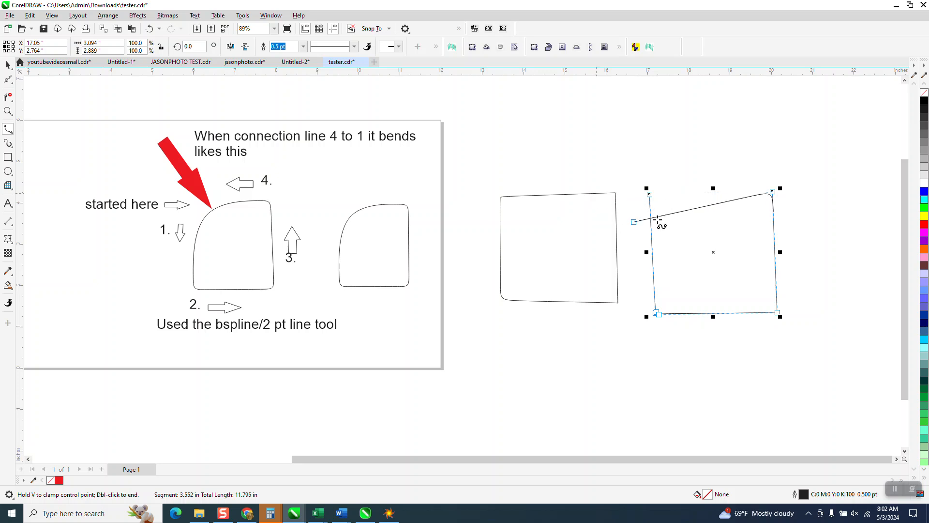
double_click(699, 200)
click(700, 201)
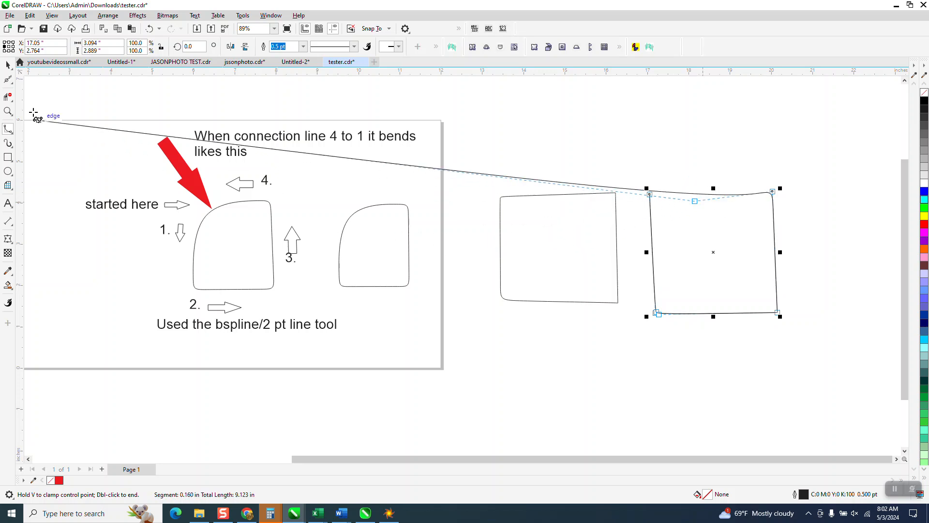
key(Escape)
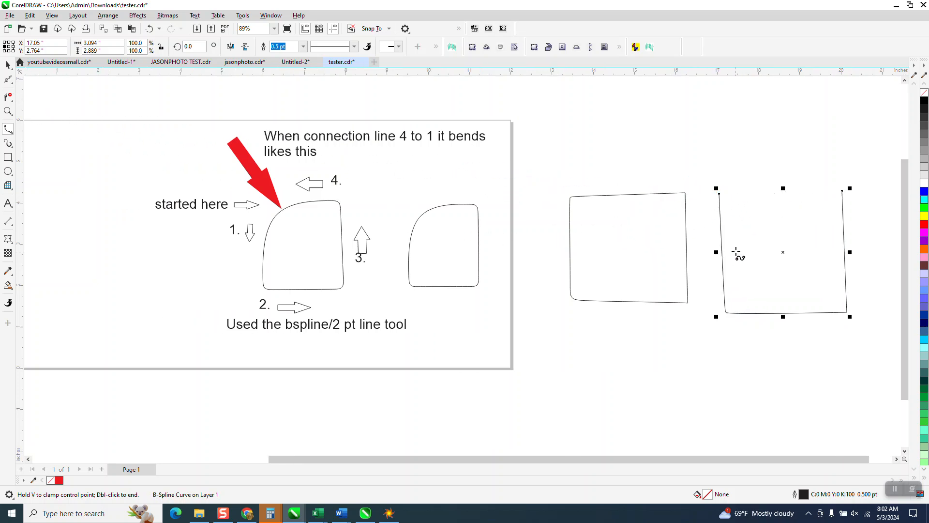
Step: Delete both B-spline shapes beside the page
click(8, 64)
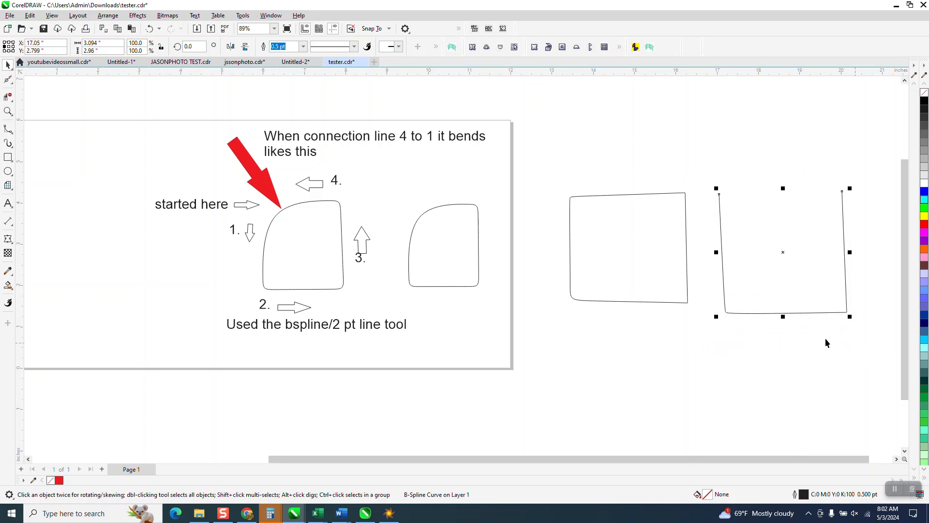
key(Delete)
click(609, 259)
key(Delete)
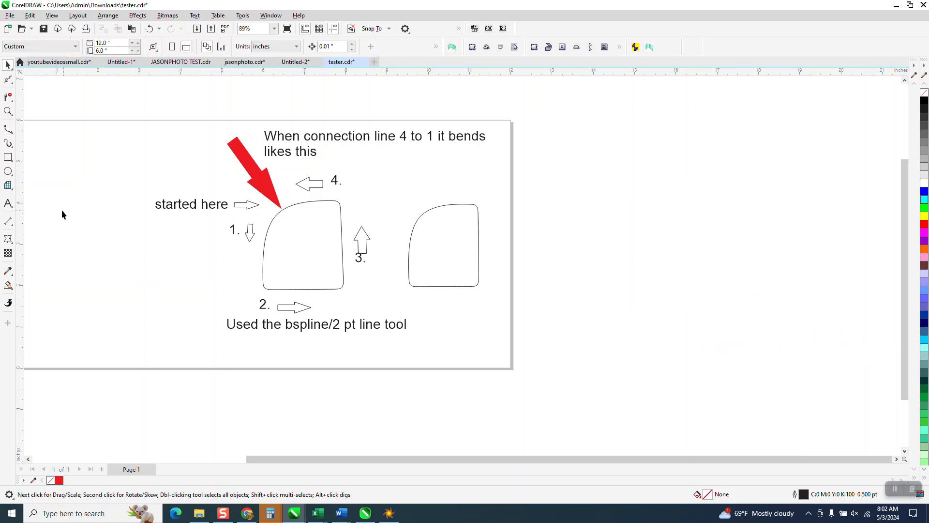
Step: Draw a connected four-sided outline about 3.06 by 3.47 in with the 2-Point Line tool, running the top line past the left side
click(12, 136)
click(12, 134)
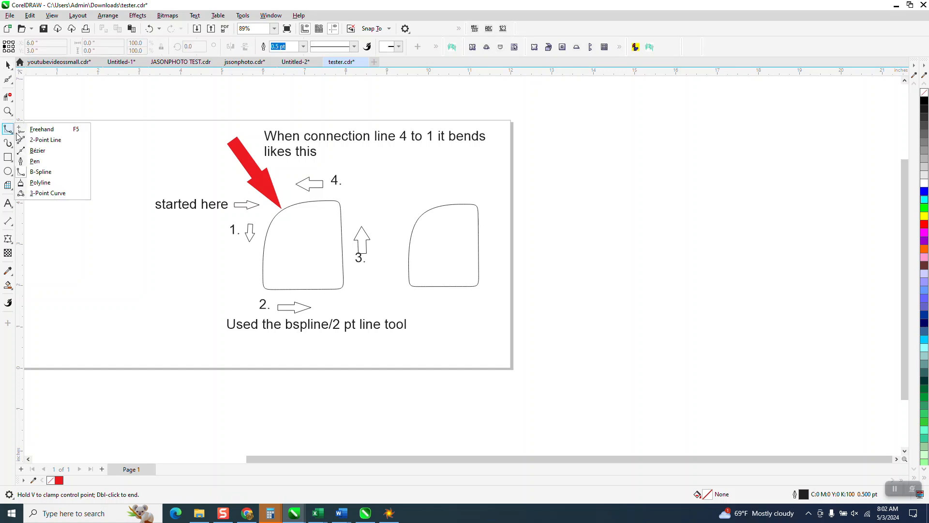
click(37, 139)
mouse_move(569, 197)
mouse_down()
mouse_move(578, 338)
mouse_move(569, 343)
mouse_move(680, 343)
mouse_move(678, 196)
mouse_move(553, 197)
mouse_up()
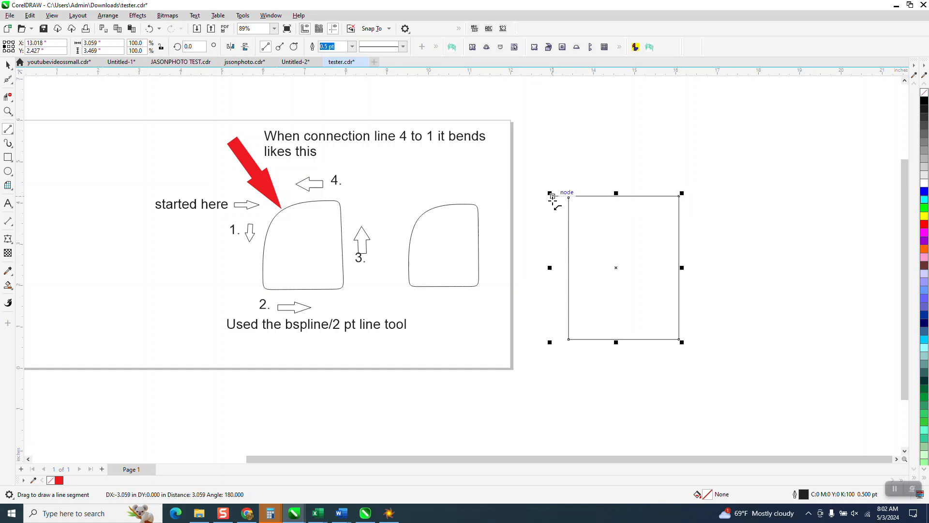
Step: Extend the upper end of the outline's left line above the top line with the Shape tool so the two lines cross
click(7, 111)
drag(547, 182, 596, 229)
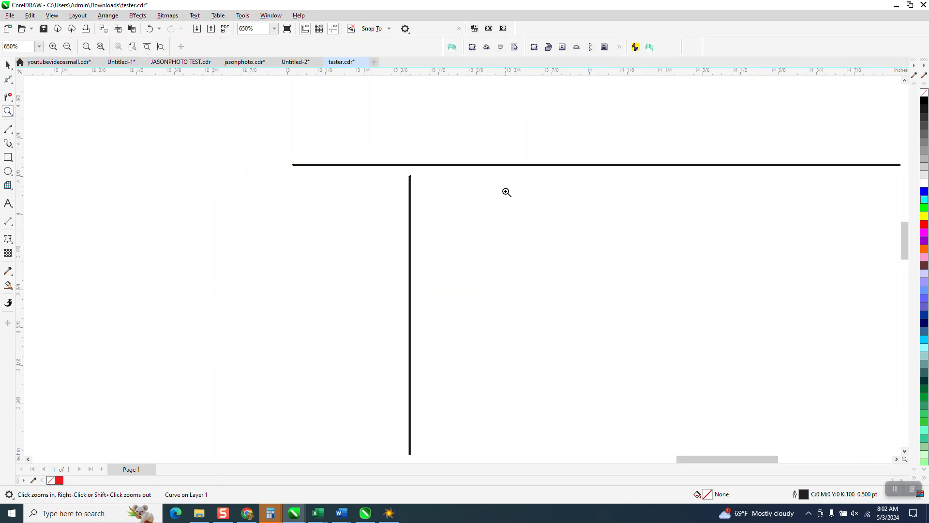
click(9, 97)
click(11, 88)
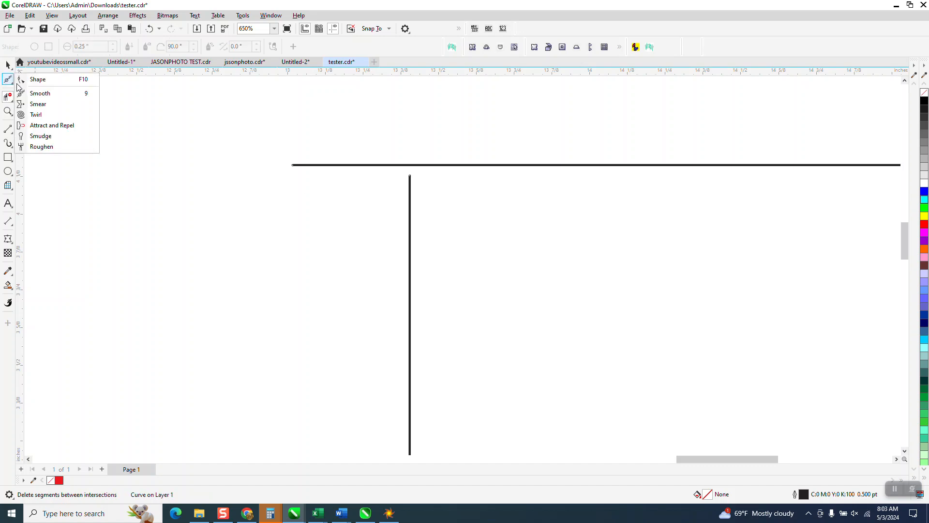
click(35, 77)
drag(410, 177, 412, 109)
scroll(384, 121, down, 2)
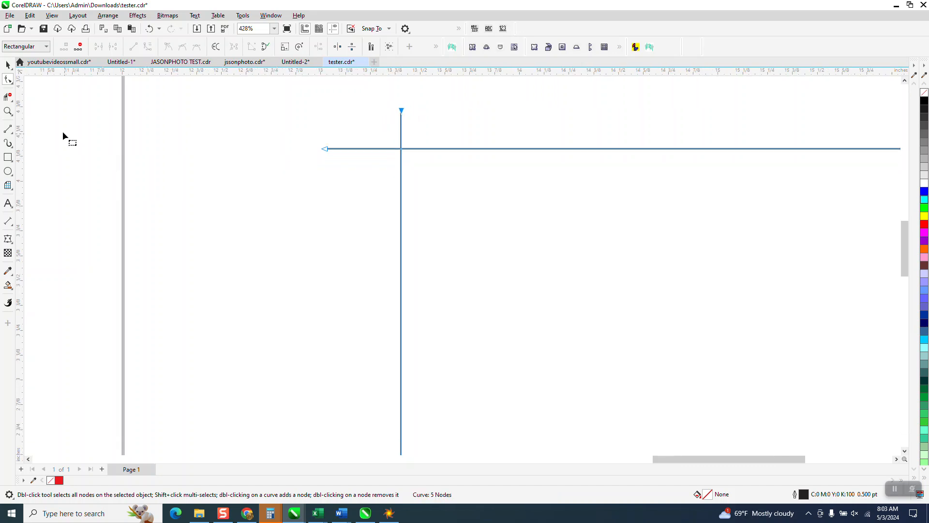
Step: Trim both overhanging line ends at the upper-left corner with Virtual Segment Delete and select the trimmed outline
click(8, 97)
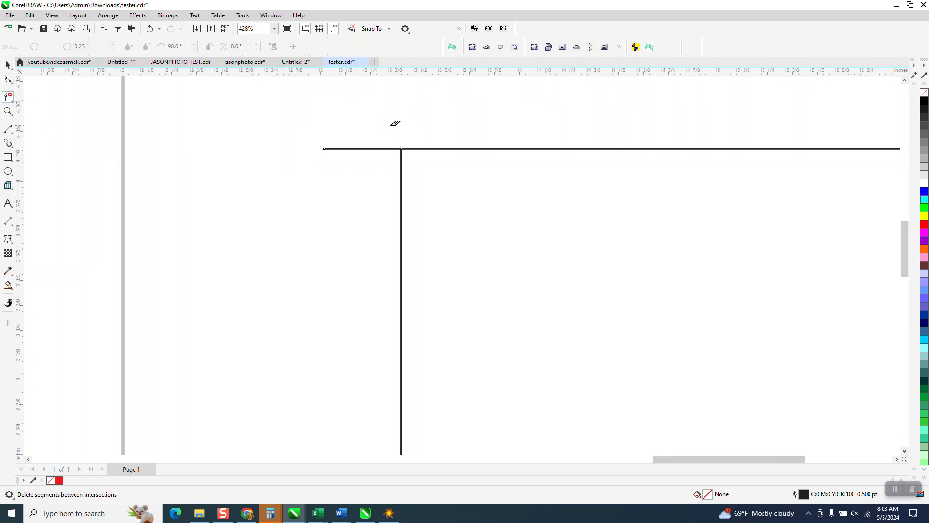
scroll(316, 130, down, 1)
click(339, 146)
scroll(288, 112, down, 4)
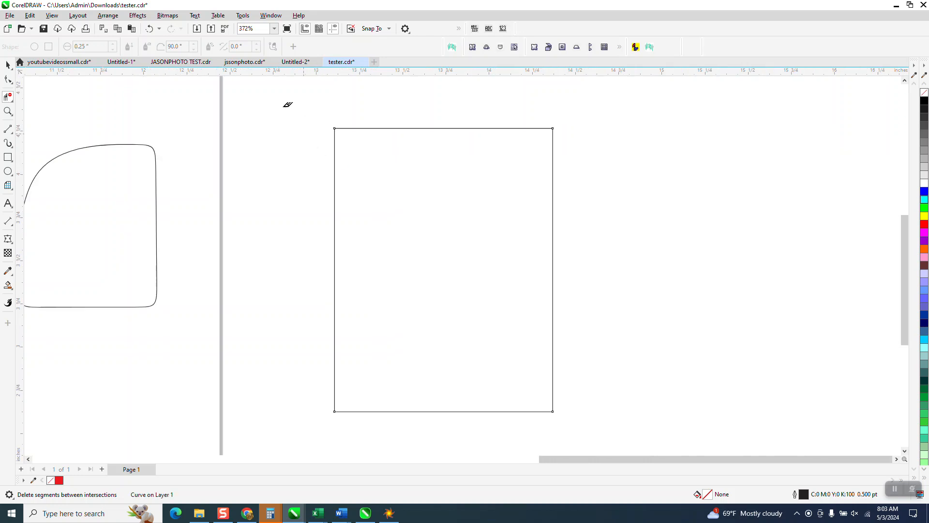
right_click(285, 107)
click(379, 228)
key(space)
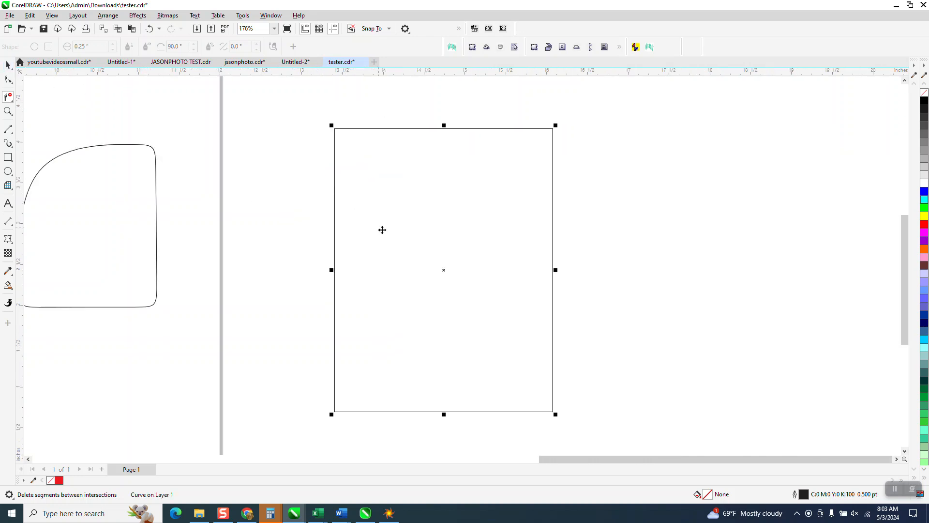
Step: Delete the trimmed four-sided outline beside the page
scroll(394, 228, down, 1)
scroll(292, 244, down, 1)
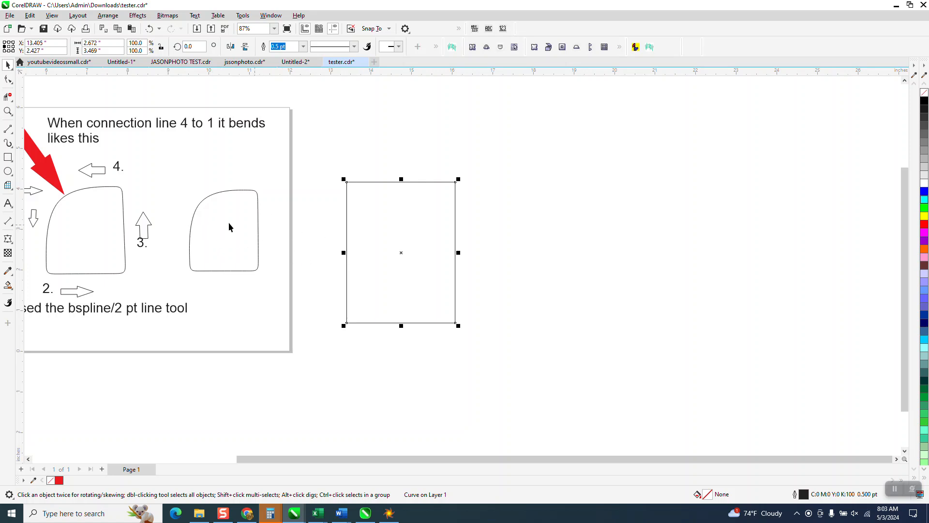
drag(343, 173, 515, 376)
key(XF86Calculator)
click(896, 166)
key(Delete)
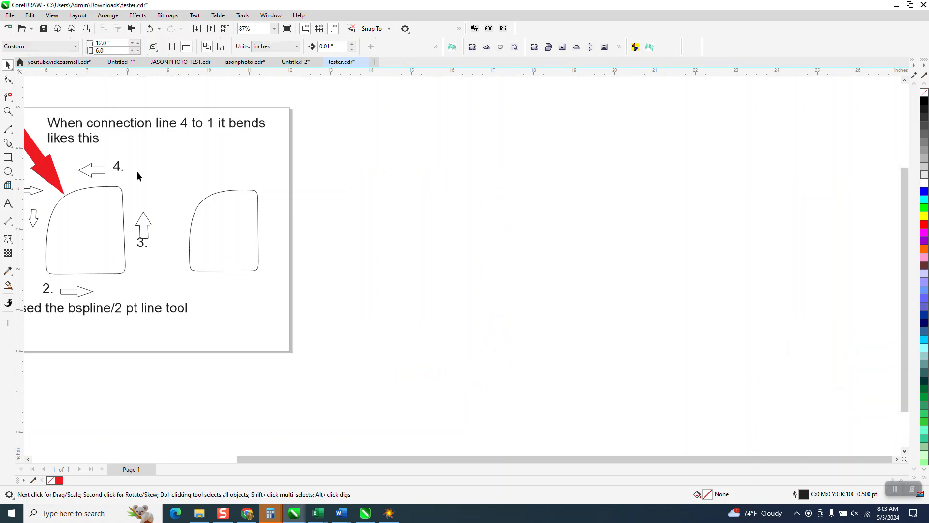
Step: Draw a rectangle about 2.29 by 2.41 in to the right of the page
click(7, 158)
drag(334, 193, 428, 291)
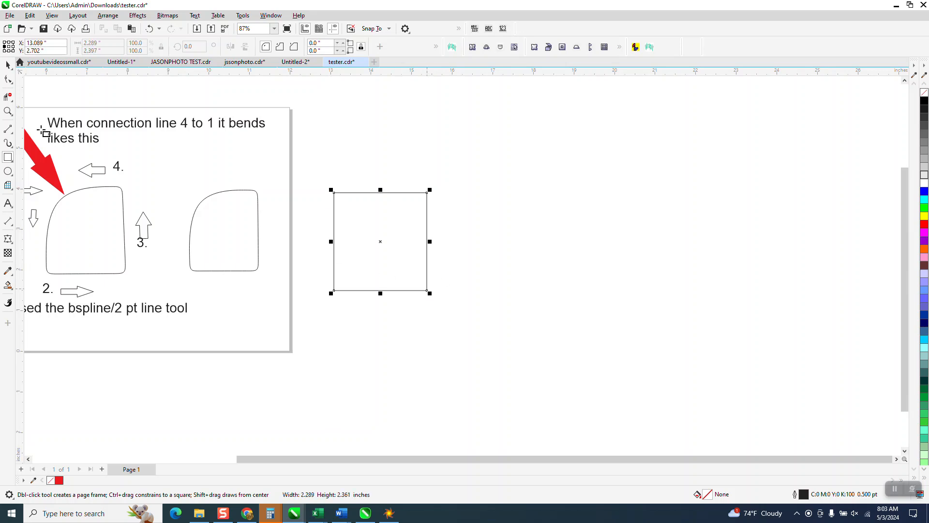
Step: Convert the rectangle beside the page to curves and select all four of its corner nodes with the Shape tool
click(107, 15)
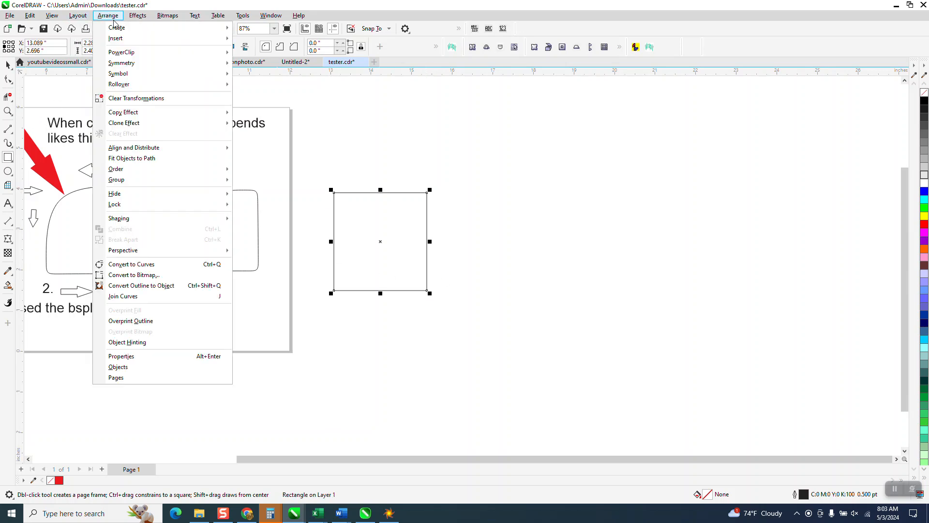
click(127, 264)
key(F10)
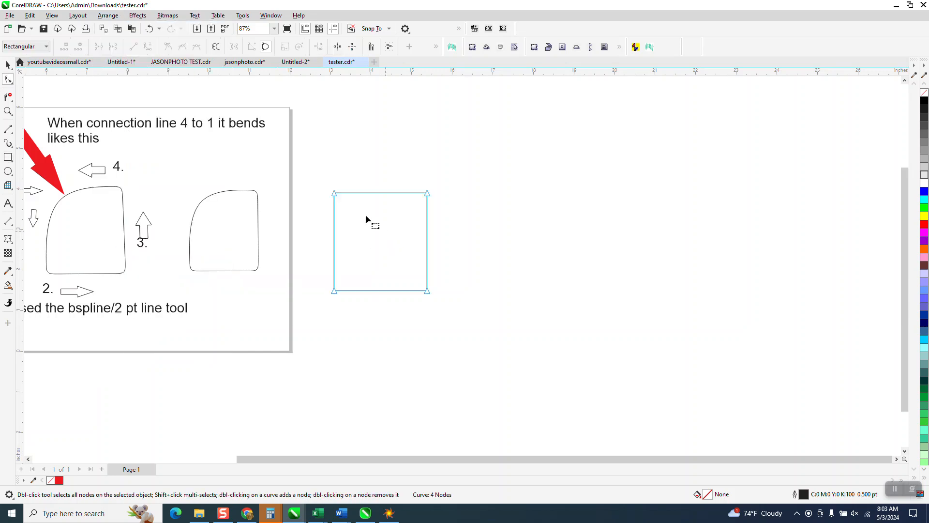
drag(458, 340, 459, 340)
Step: Open the Corners docker and fillet the four selected corner nodes with a 0.5 in radius
click(271, 16)
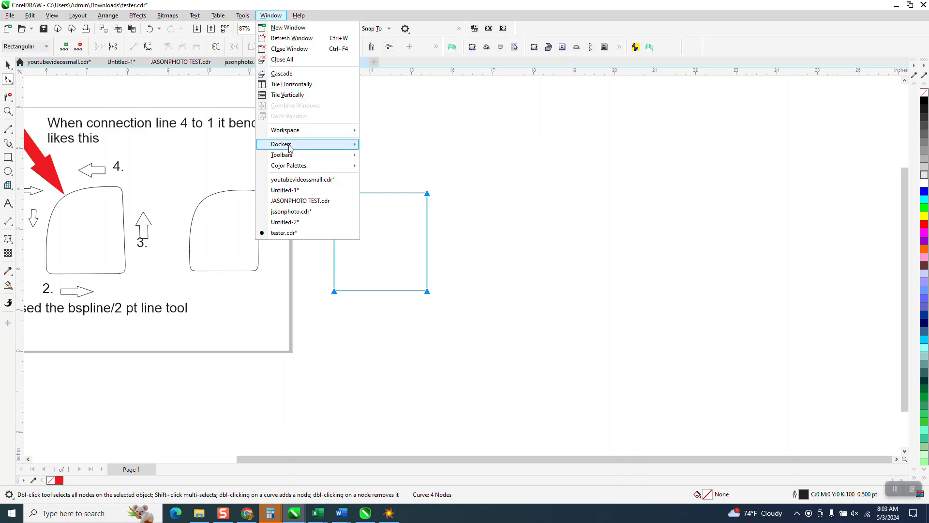
mouse_move(290, 148)
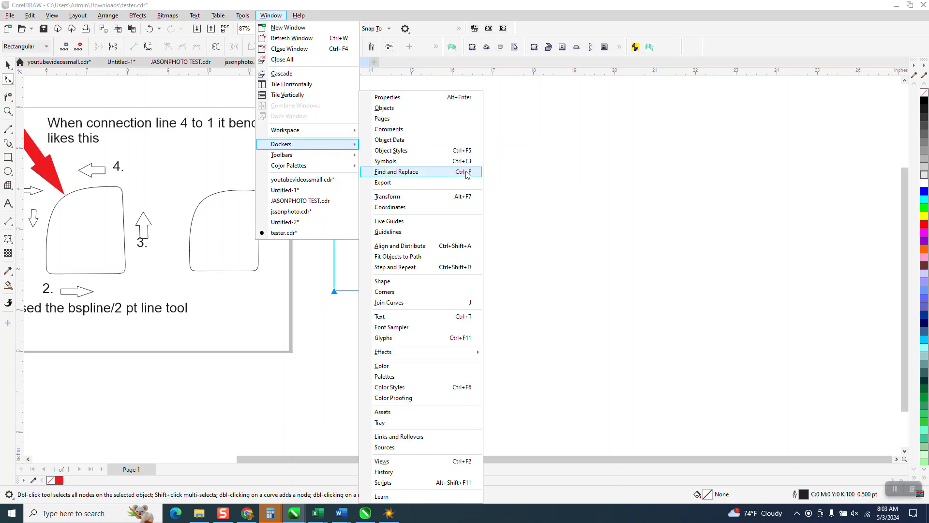
click(404, 292)
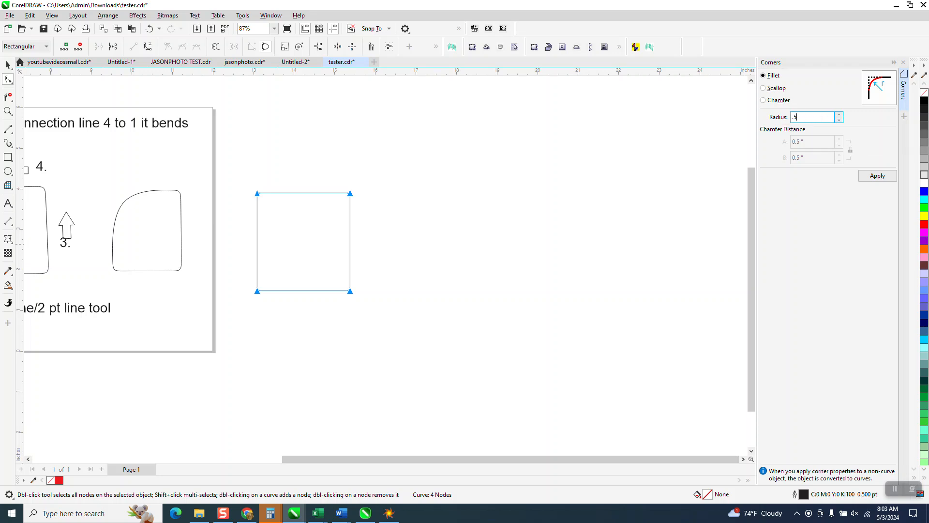
key(Return)
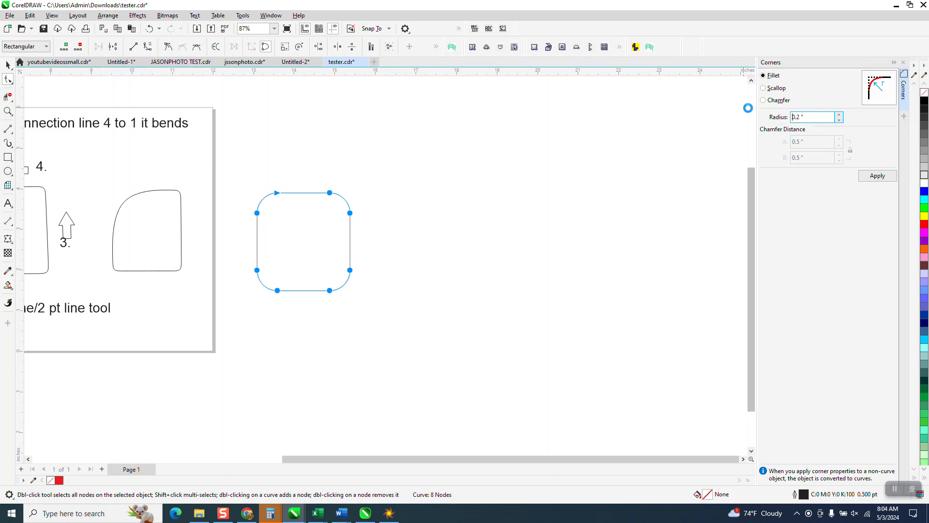
Step: Undo the 0.5 in fillet and round the square's four corners with a 0.2 in fillet radius instead
click(871, 175)
click(148, 29)
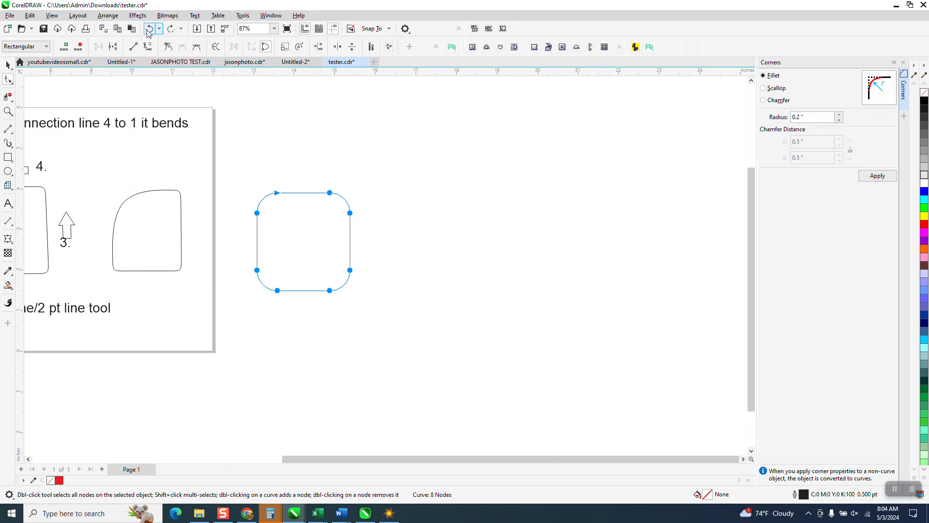
click(153, 30)
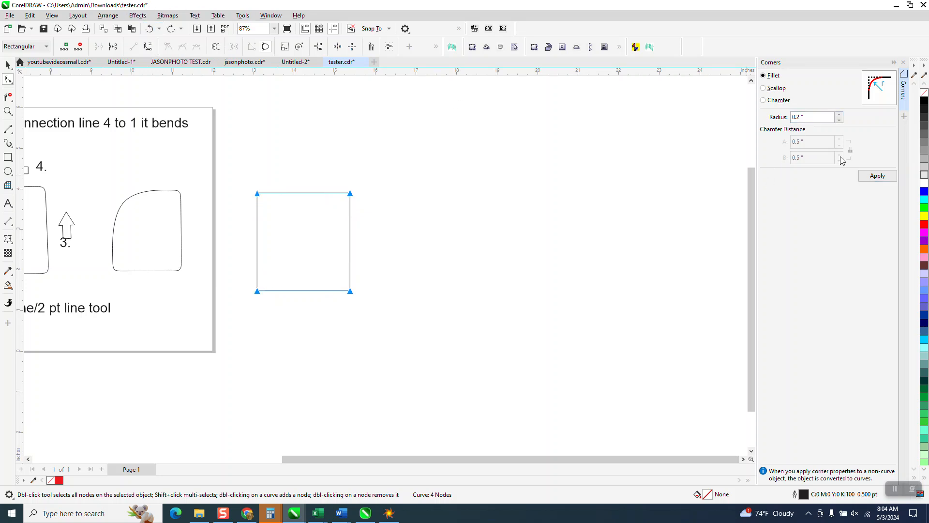
click(877, 176)
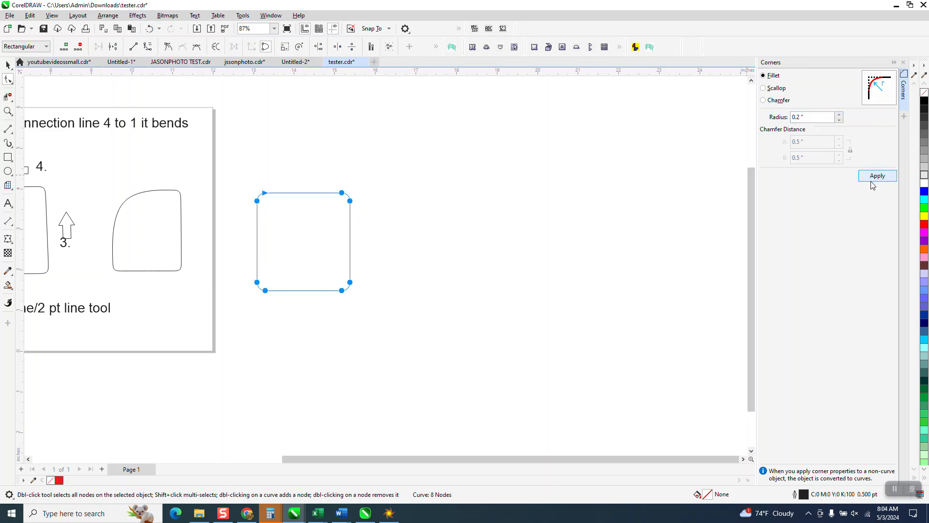
Step: Examine the filleted square beside the page and compare its corners with the two bent-corner shapes on the page
click(7, 112)
drag(234, 206, 534, 356)
right_click(557, 339)
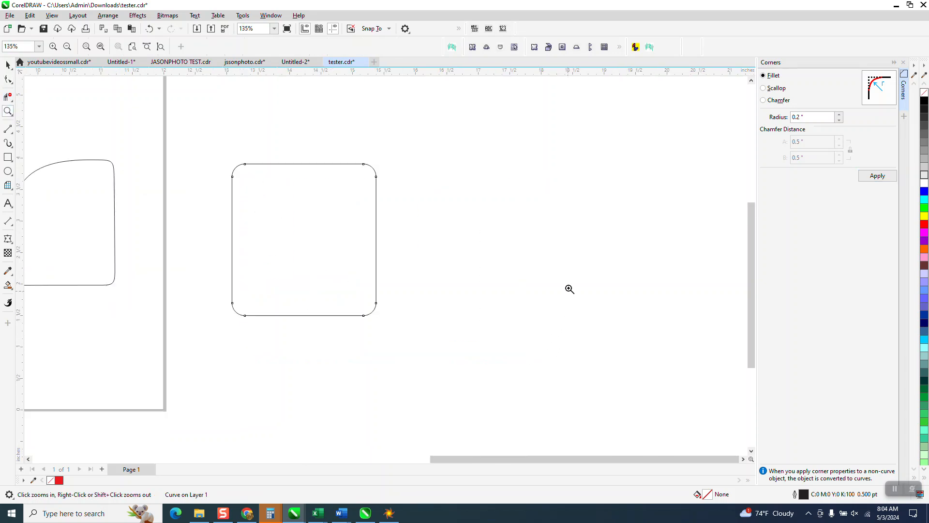
right_click(601, 245)
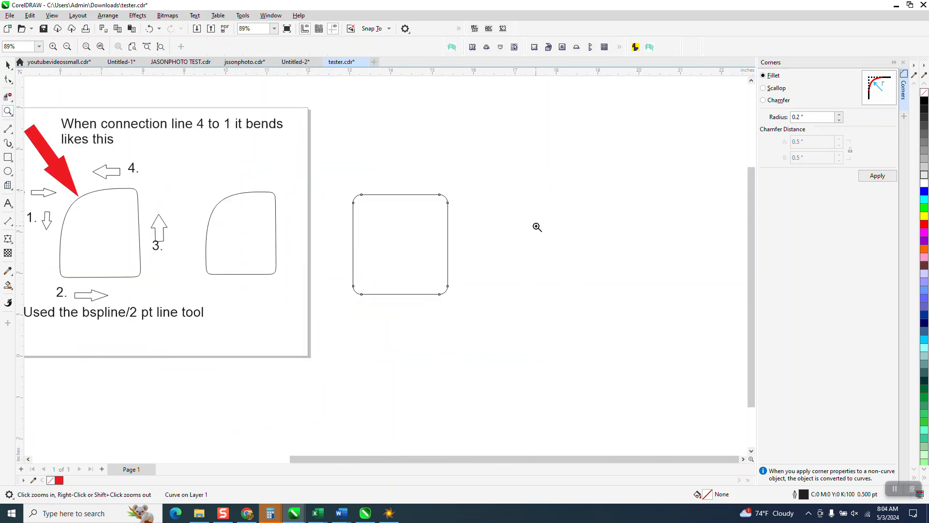
right_click(479, 208)
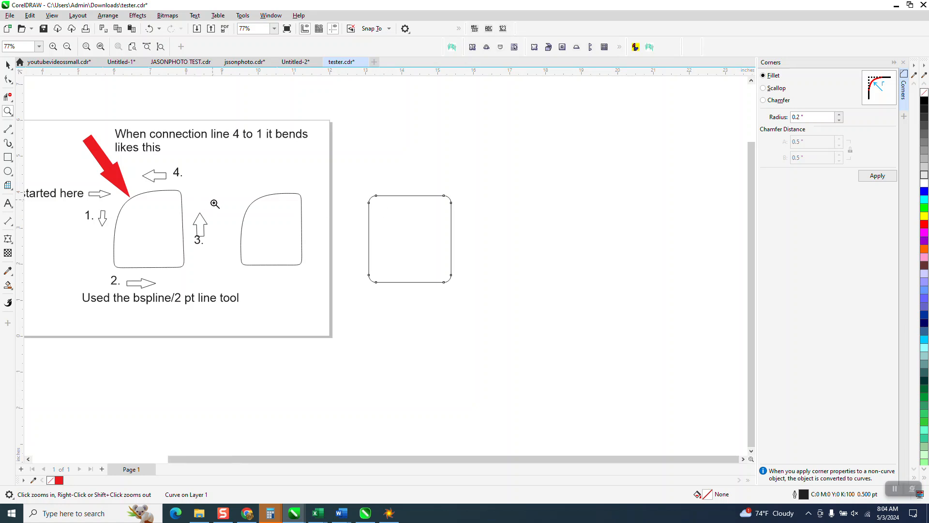
right_click(213, 201)
drag(62, 143, 379, 328)
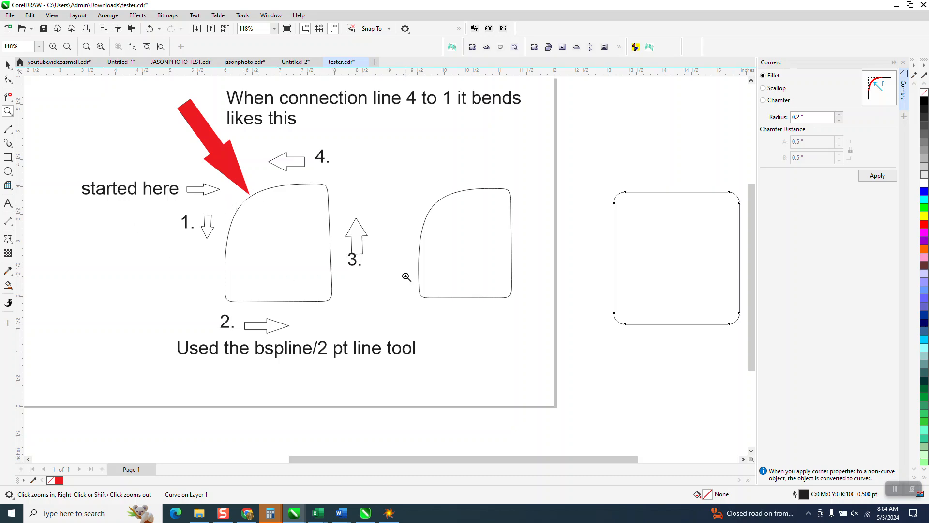
scroll(206, 234, down, 3)
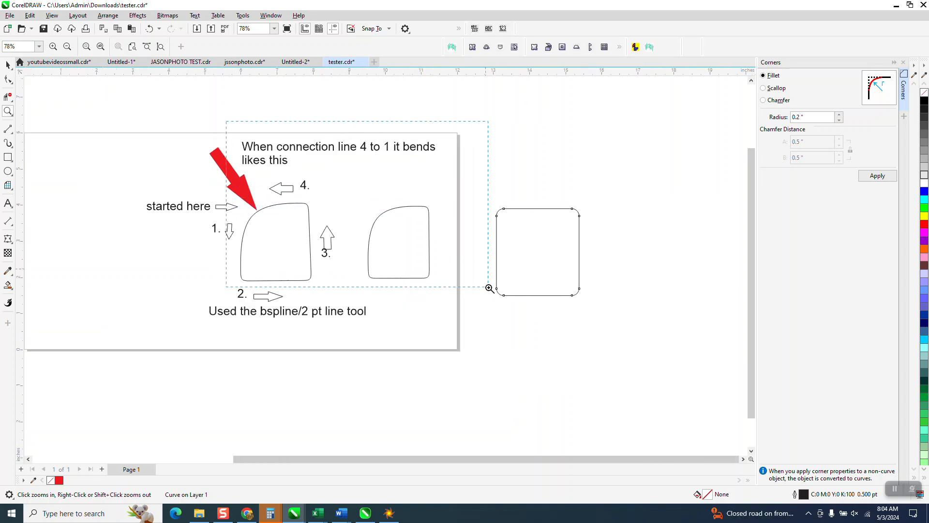
scroll(490, 285, up, 2)
scroll(441, 263, down, 3)
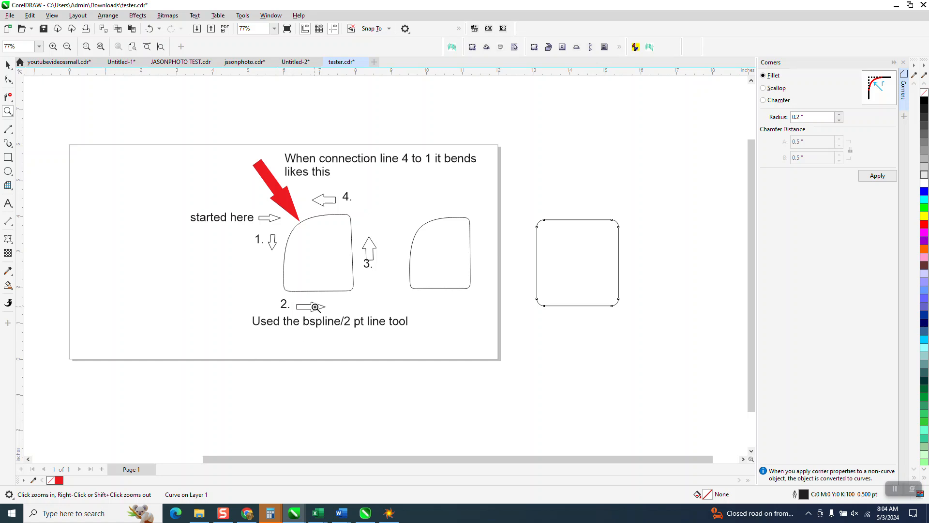